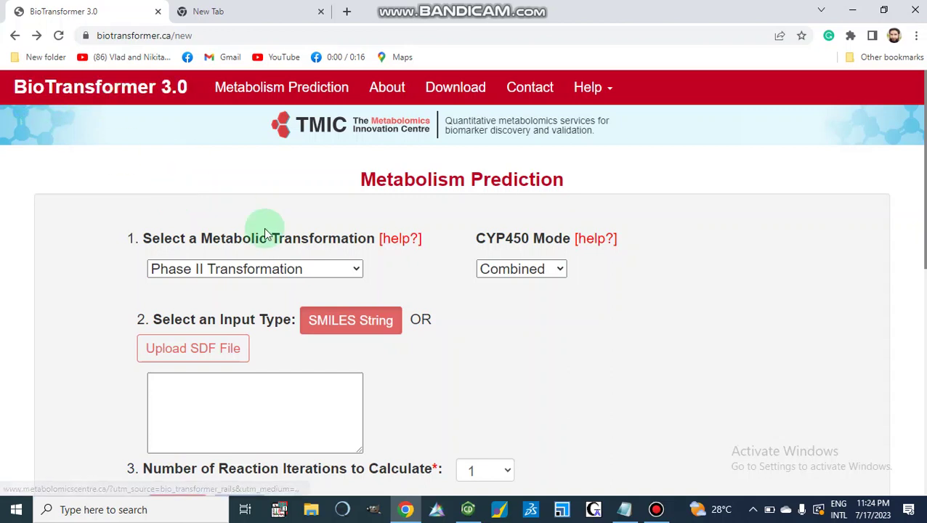
pyautogui.click(355, 270)
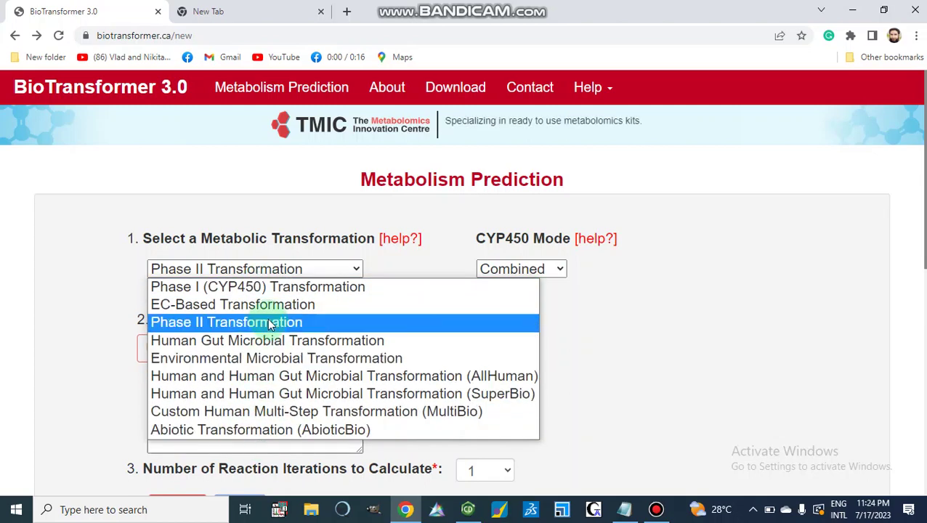
pyautogui.click(371, 269)
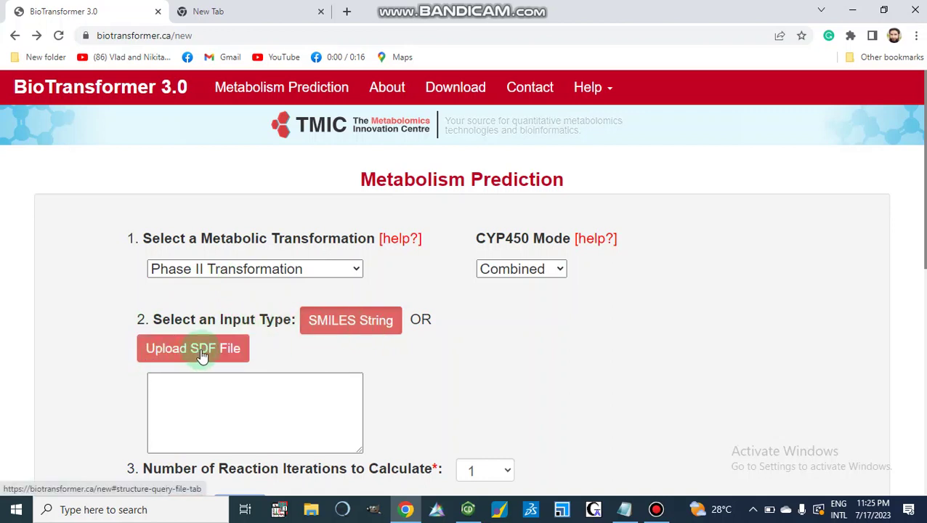
pyautogui.scroll(-2, 283, 354)
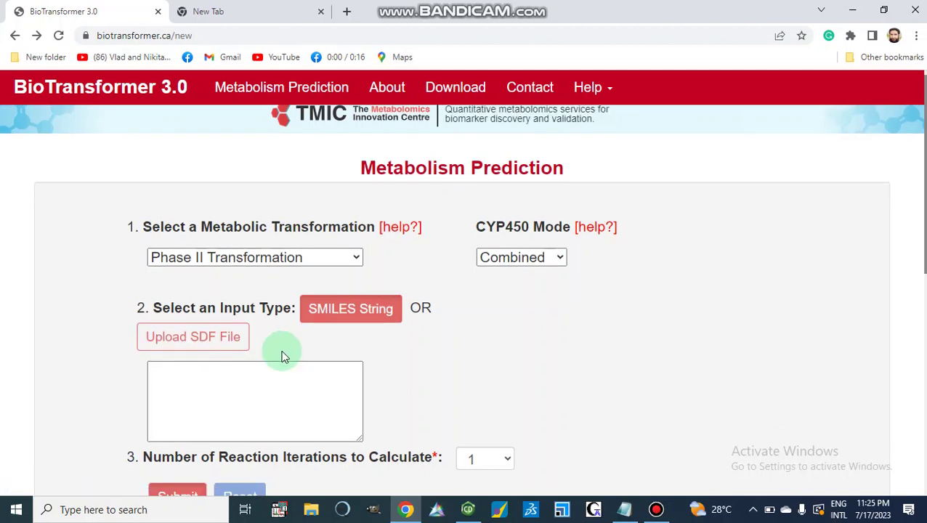
pyautogui.scroll(1, 283, 352)
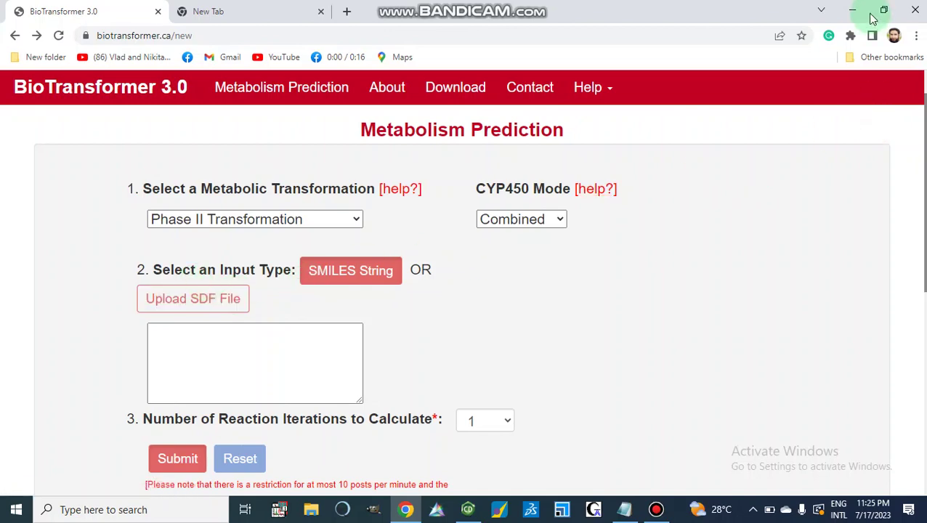
# - Open the 1.cdx benzimidazole drawing in ChemDraw and check its Save As format list without saving
pyautogui.click(854, 9)
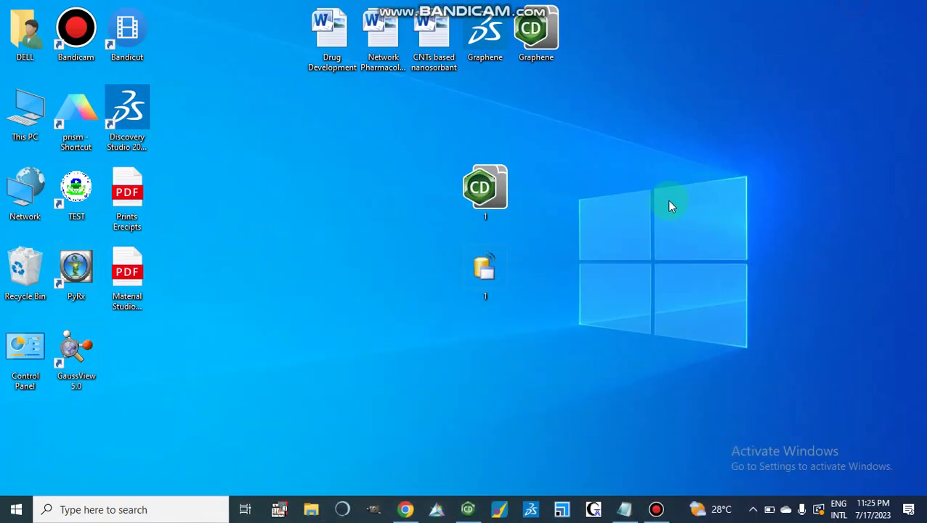
pyautogui.doubleClick(491, 190)
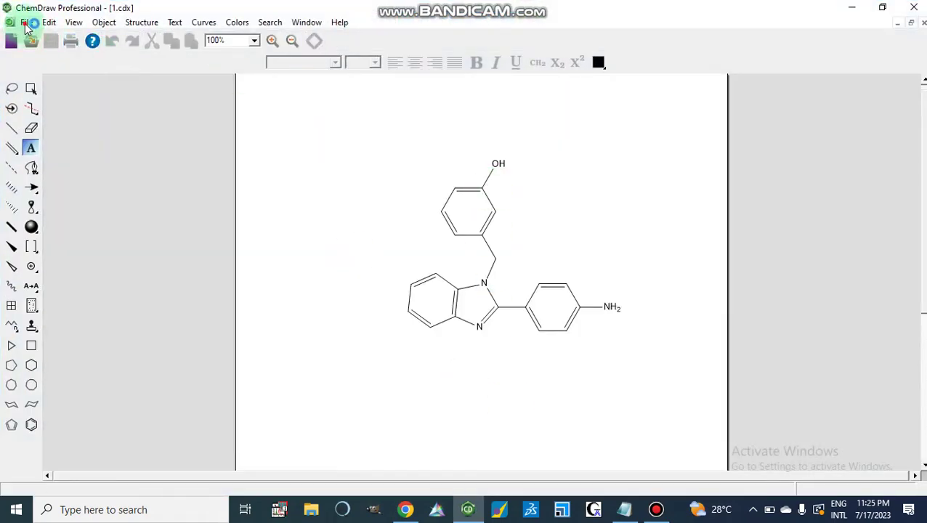
pyautogui.click(26, 23)
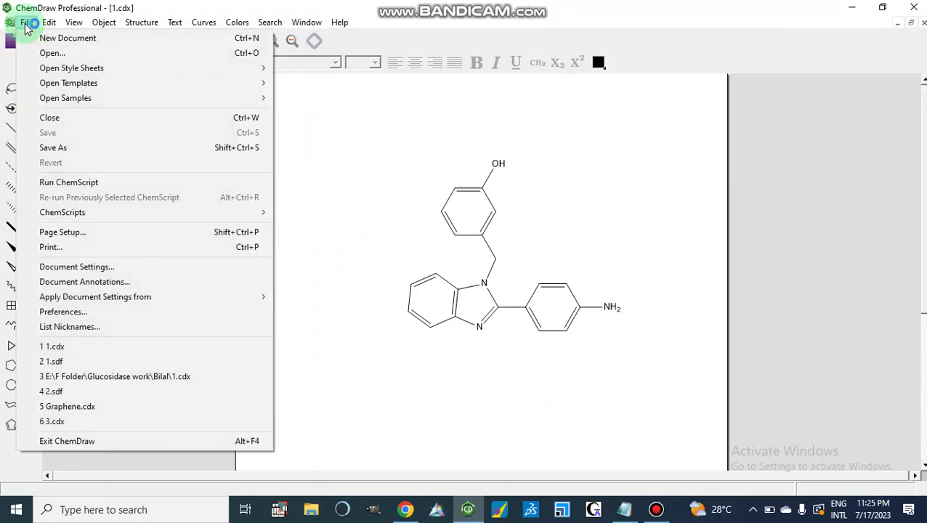
pyautogui.click(42, 149)
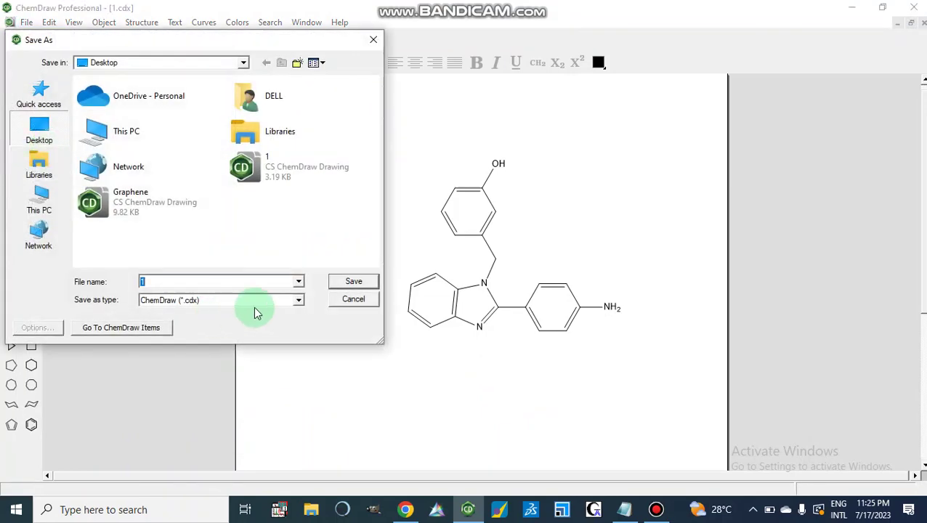
pyautogui.click(298, 304)
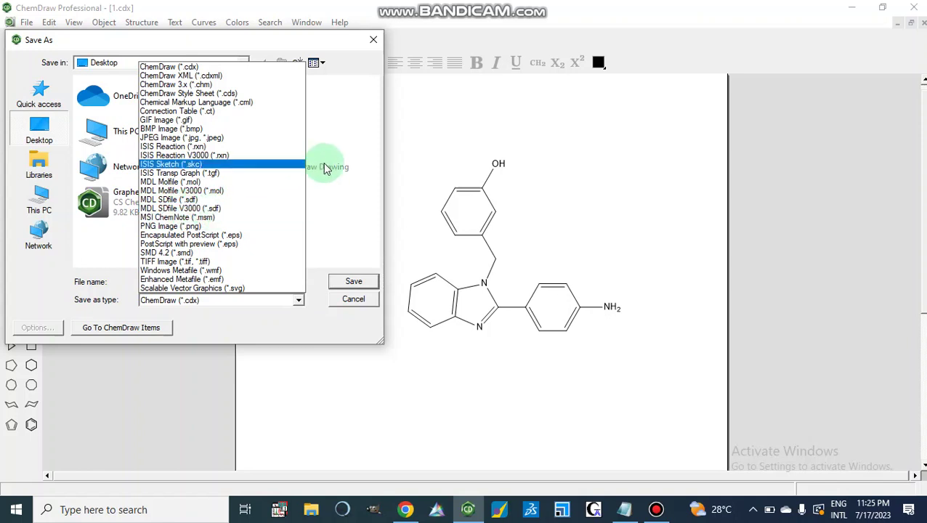
pyautogui.click(374, 42)
pyautogui.click(374, 41)
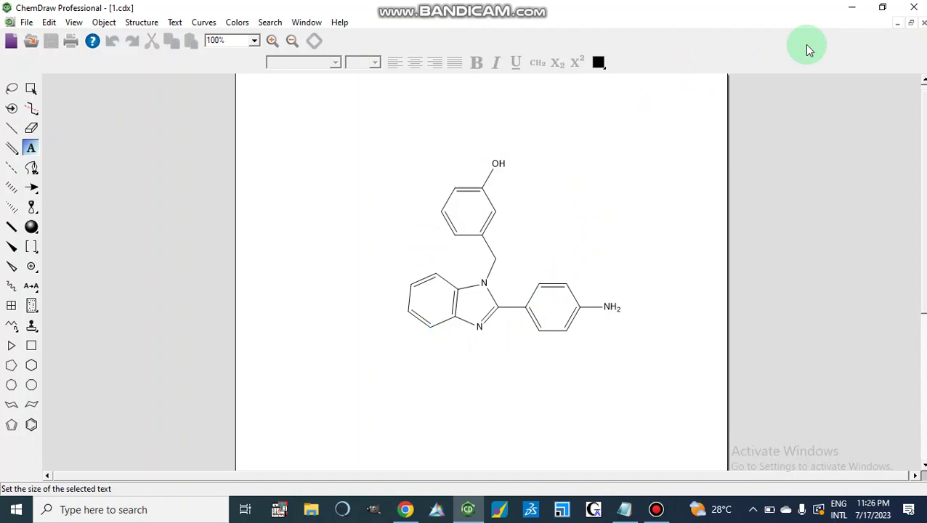
# - Back in BioTransformer, switch the input to Upload SDF File and attach 1.sdf
pyautogui.click(848, 12)
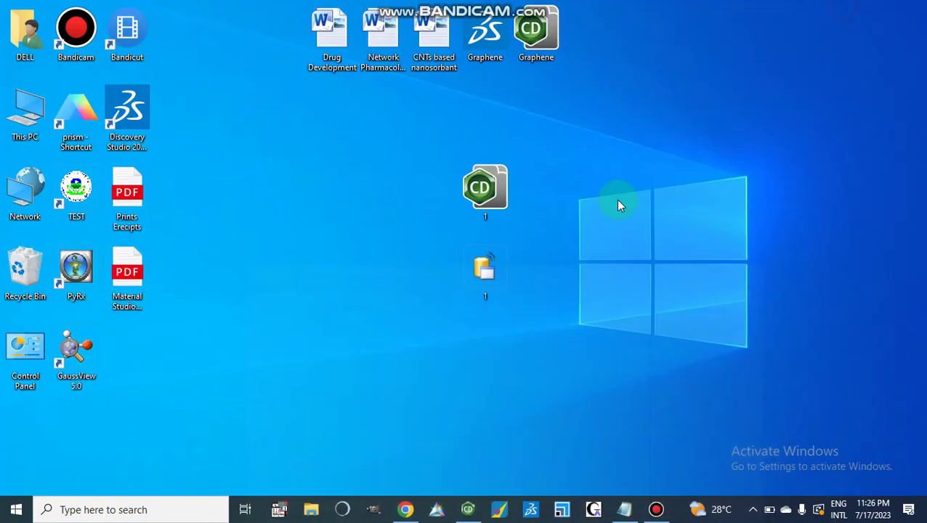
pyautogui.click(407, 512)
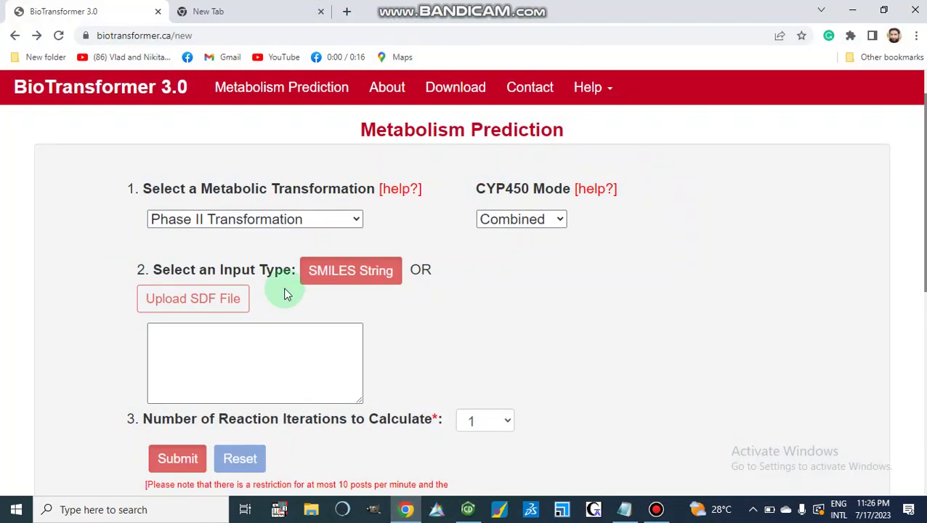
pyautogui.click(201, 303)
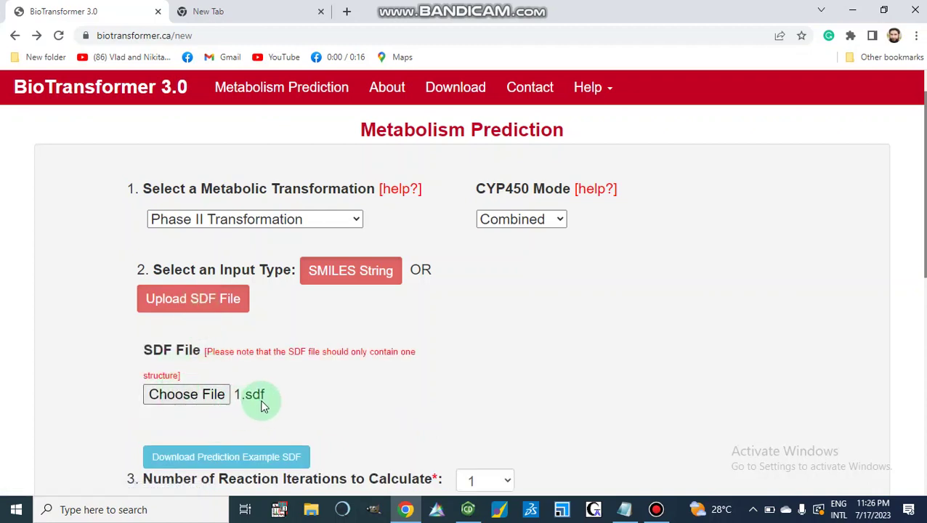
pyautogui.click(183, 402)
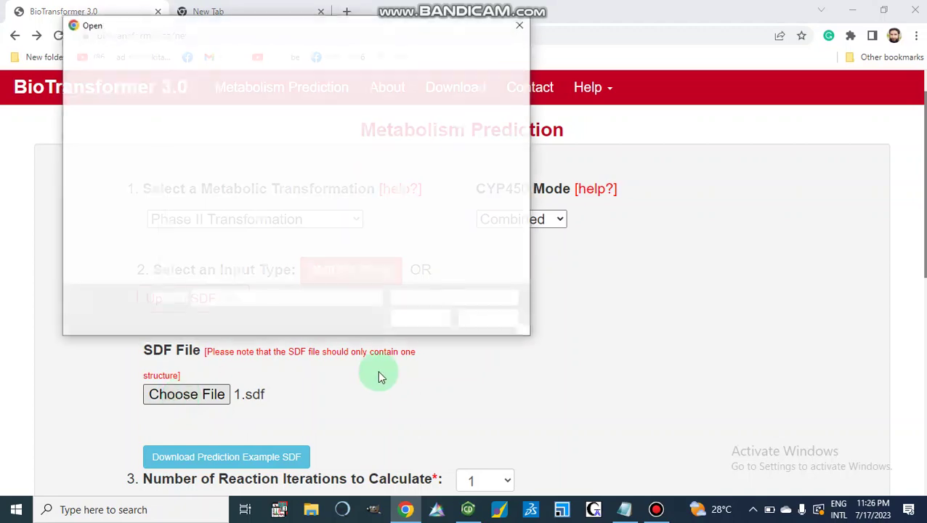
pyautogui.click(263, 111)
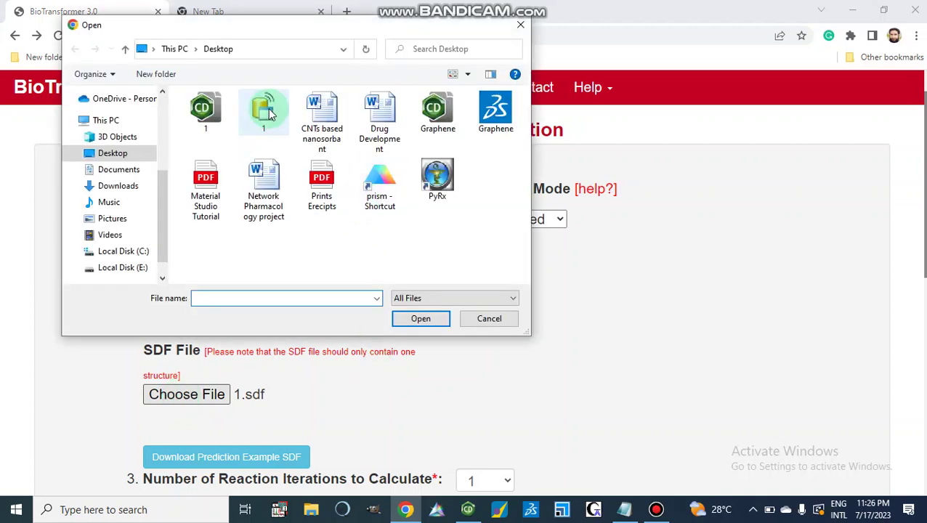
pyautogui.doubleClick(263, 110)
# - Keep Phase II Transformation as the transformation type and submit the prediction
pyautogui.scroll(-3, 395, 386)
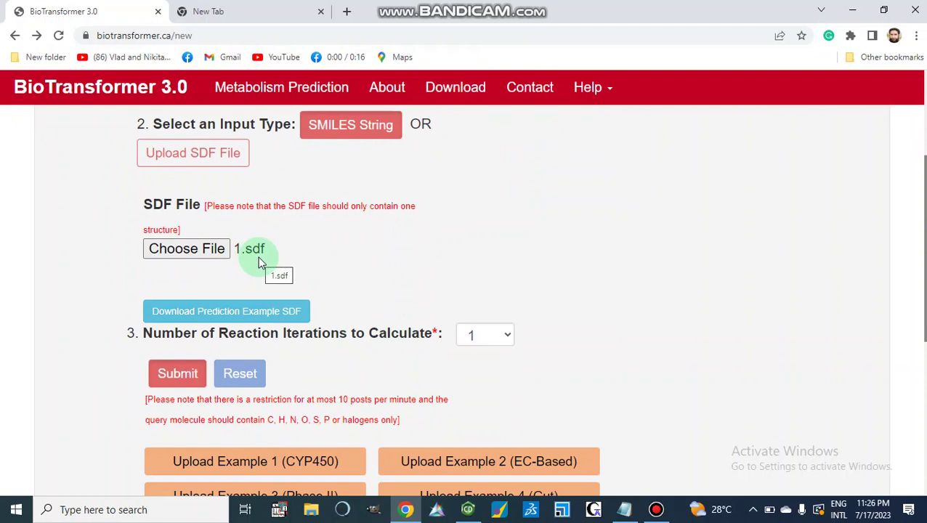
pyautogui.scroll(2, 259, 259)
pyautogui.scroll(1, 258, 257)
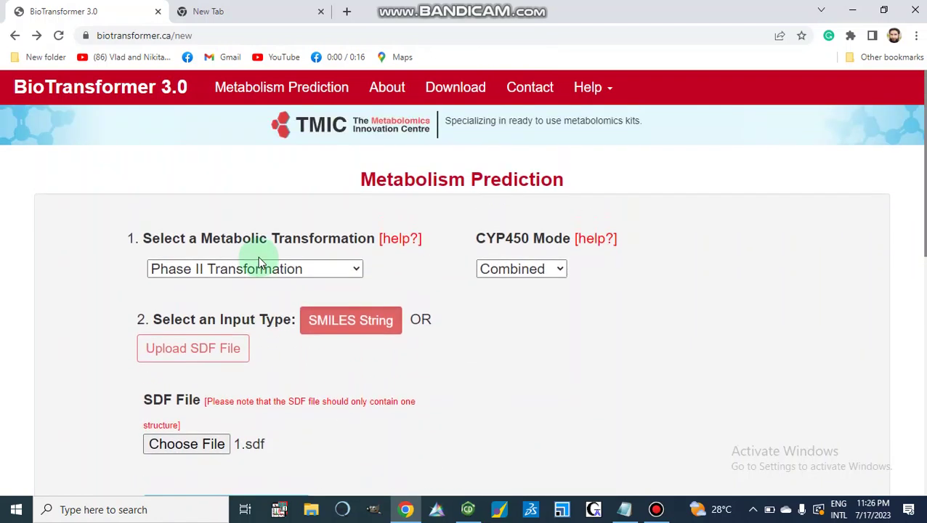
pyautogui.click(356, 269)
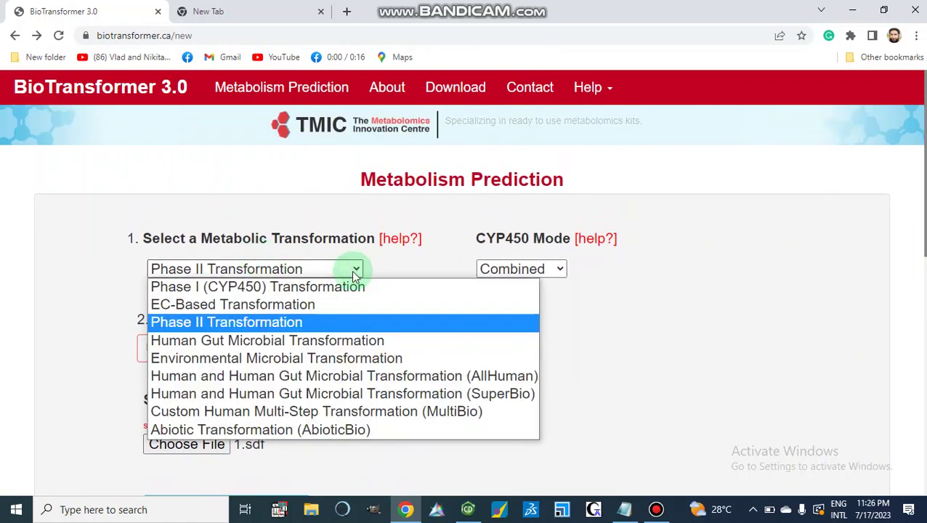
pyautogui.click(282, 322)
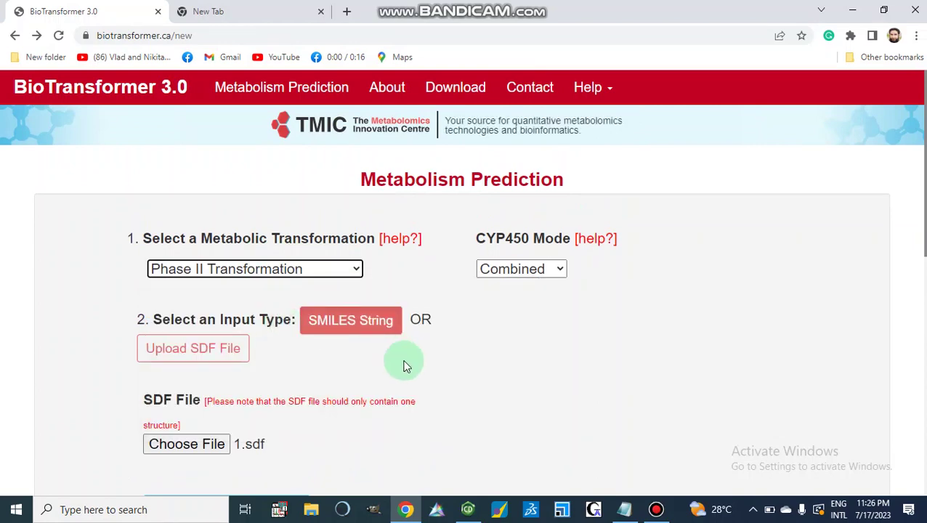
pyautogui.scroll(-3, 406, 365)
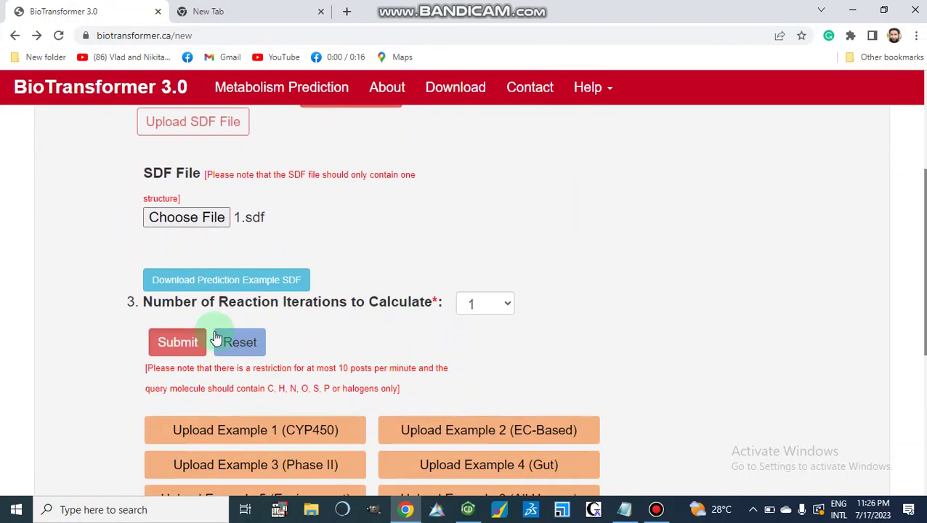
pyautogui.click(173, 345)
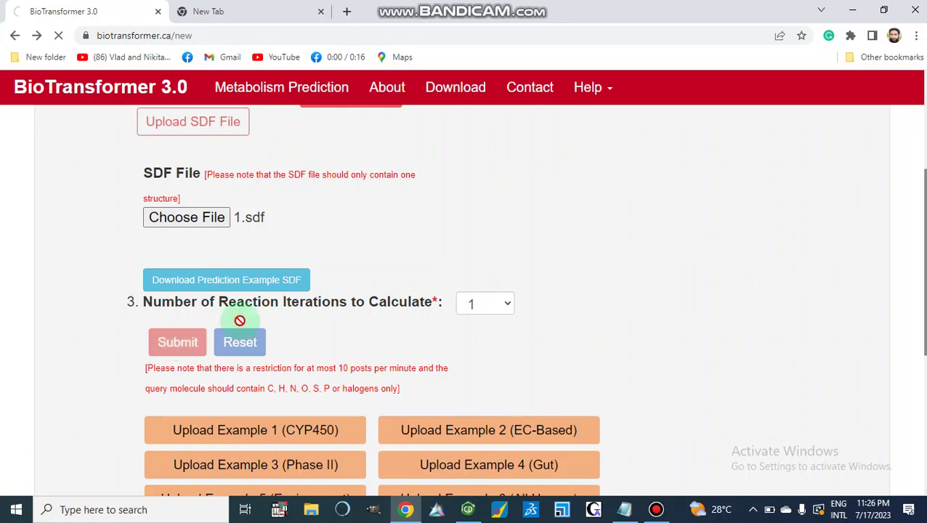
# - Scroll the 1.cdx results: OH-glucuronidation, amine glucuronidation and arylamine N-acetylation metabolites
pyautogui.click(670, 365)
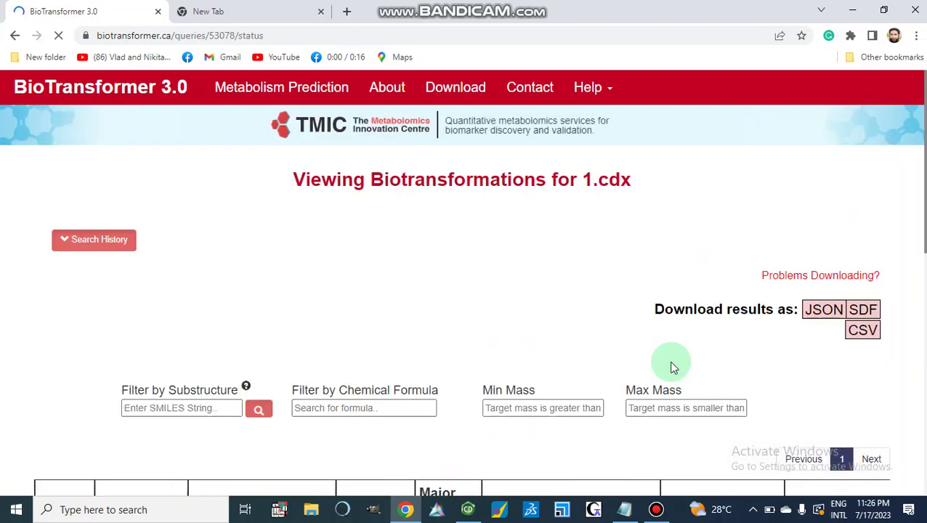
pyautogui.scroll(-5, 671, 365)
pyautogui.scroll(-2, 672, 367)
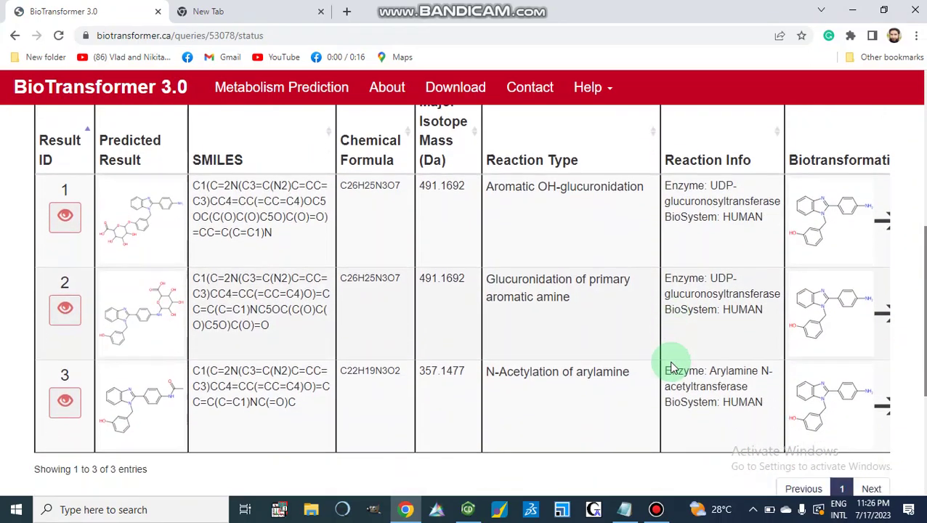
pyautogui.scroll(2, 672, 365)
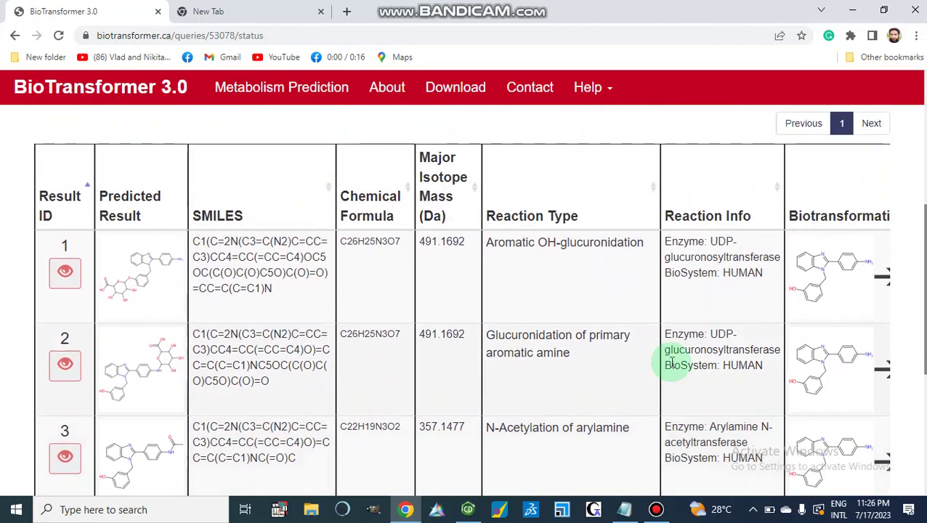
pyautogui.scroll(-2, 672, 363)
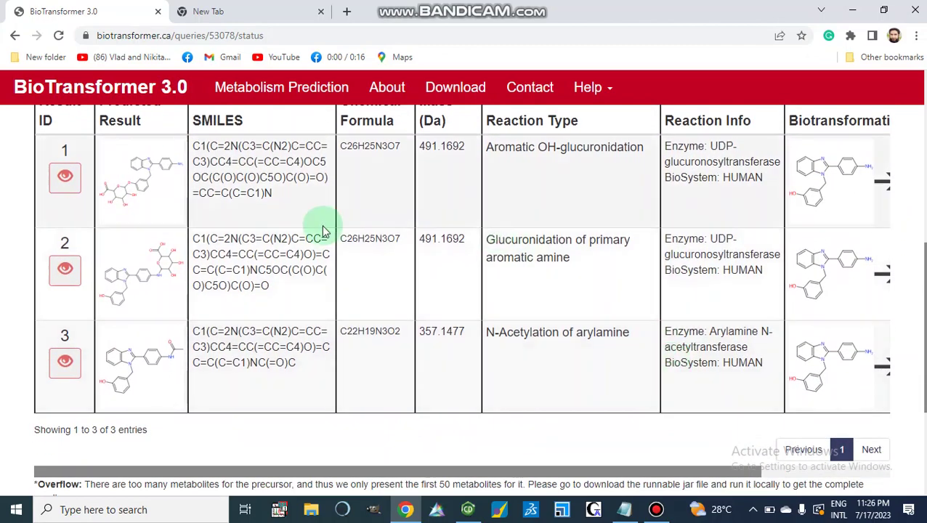
pyautogui.scroll(2, 320, 224)
pyautogui.scroll(-2, 325, 231)
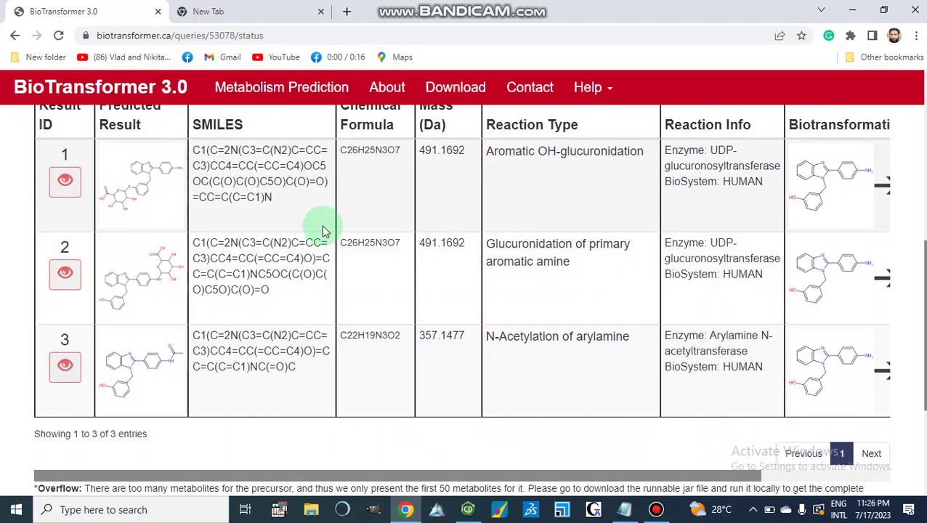
pyautogui.scroll(1, 310, 231)
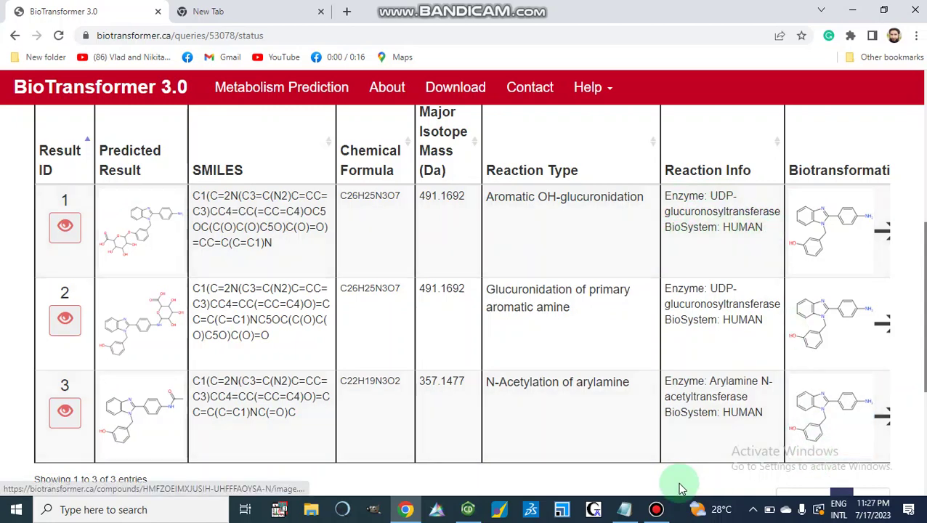
pyautogui.scroll(-2, 652, 411)
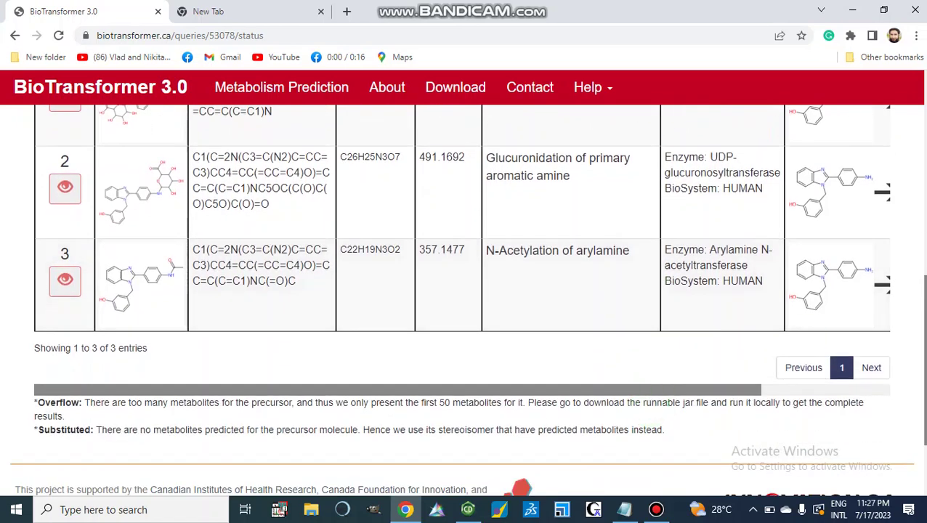
# - Review the two 491.1692 Da glucuronides and 357.1477 Da acetamide, showing the Result ID column
pyautogui.moveTo(918, 347); pyautogui.dragTo(919, 402)
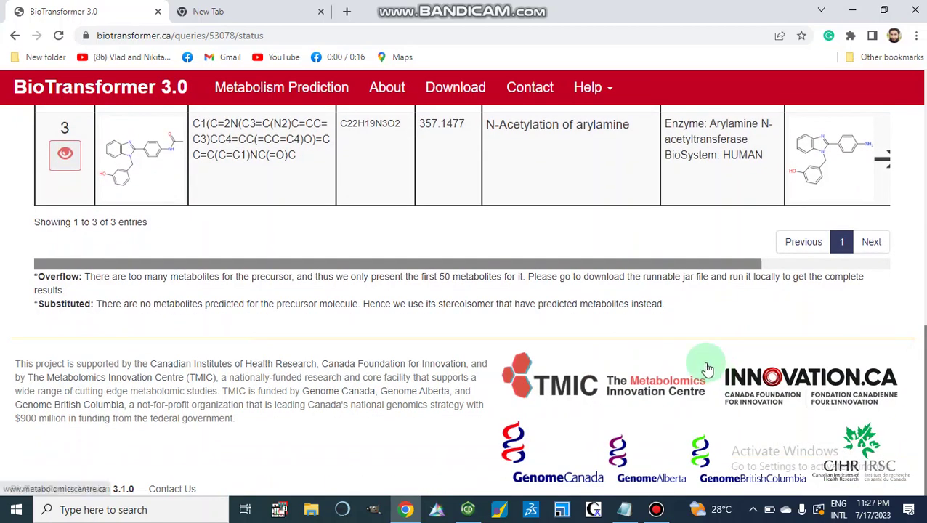
pyautogui.moveTo(616, 268); pyautogui.dragTo(720, 259)
pyautogui.scroll(3, 695, 211)
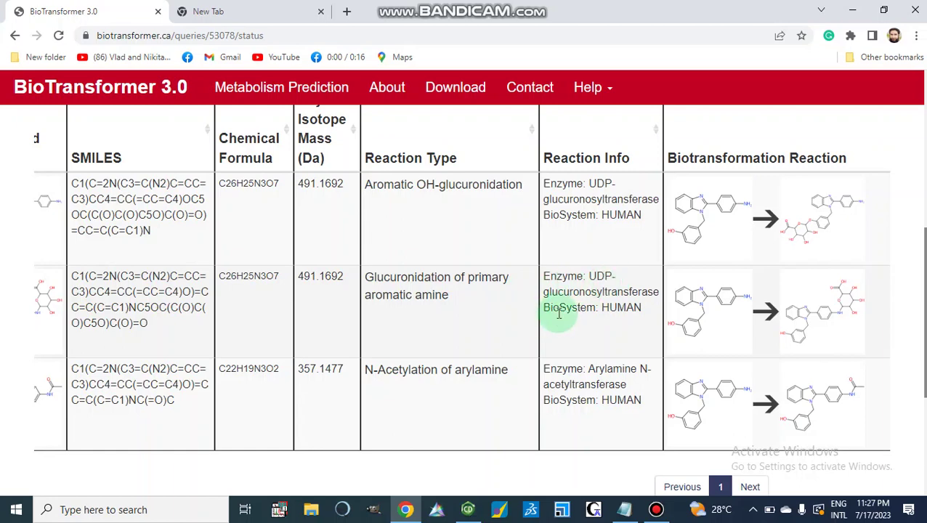
pyautogui.scroll(-1, 560, 338)
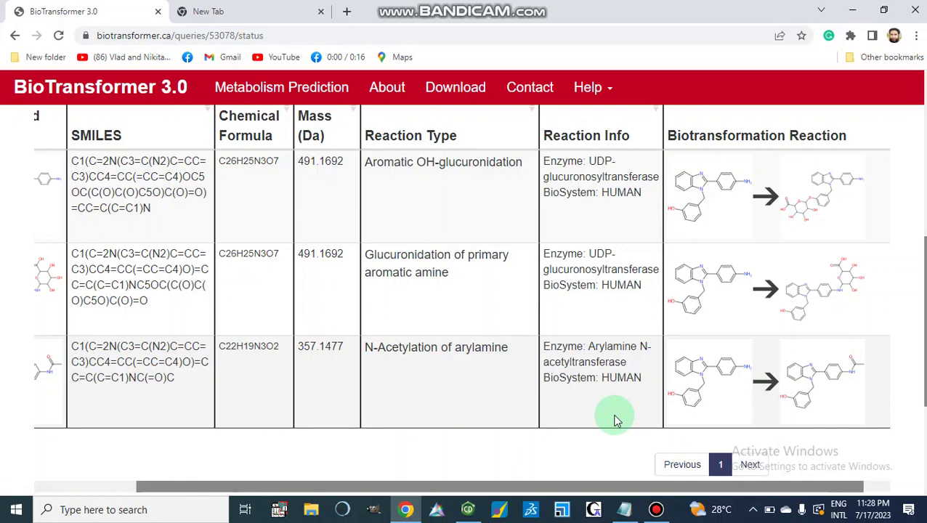
pyautogui.scroll(3, 614, 420)
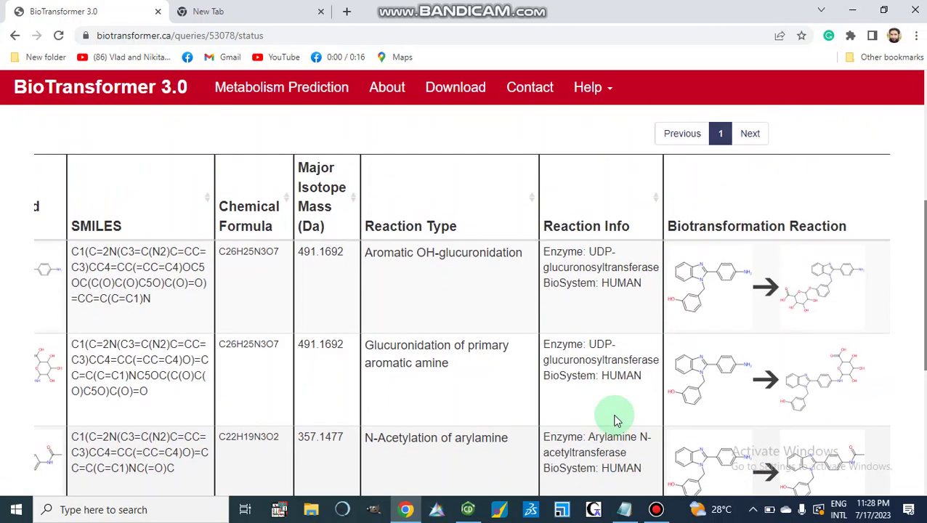
pyautogui.scroll(2, 614, 420)
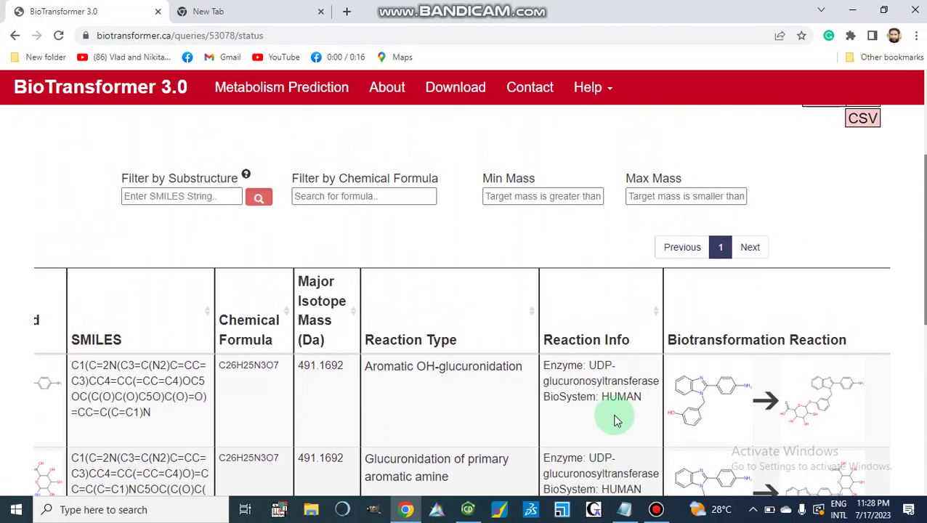
pyautogui.scroll(-3, 614, 420)
pyautogui.scroll(-2, 614, 420)
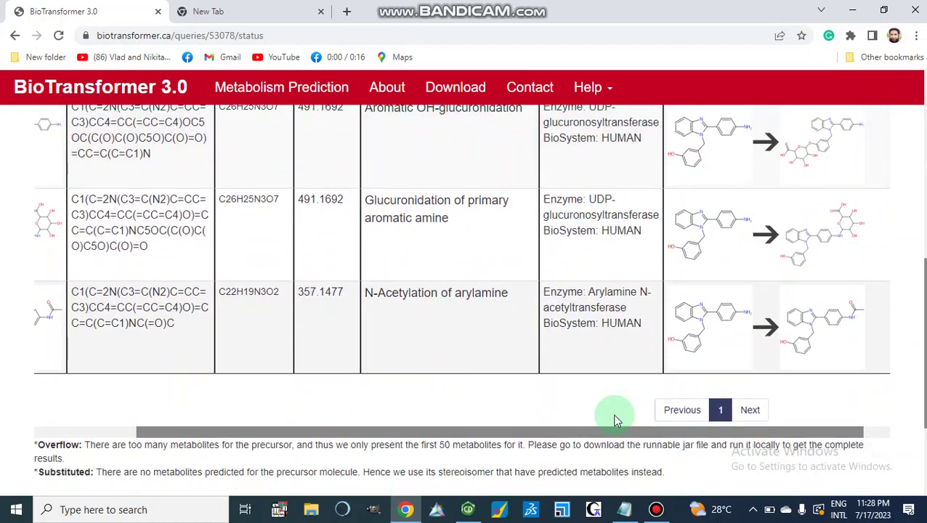
pyautogui.moveTo(495, 434); pyautogui.dragTo(356, 443)
pyautogui.scroll(2, 417, 352)
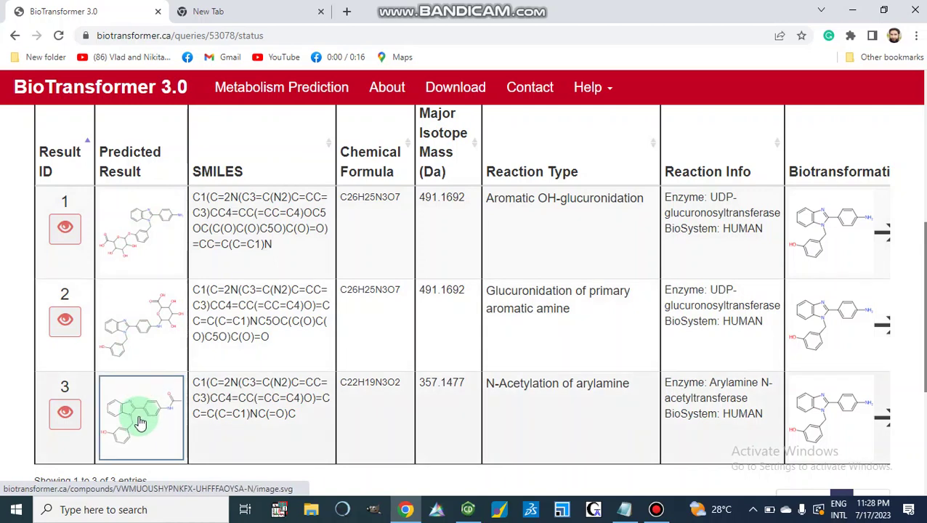
pyautogui.click(65, 230)
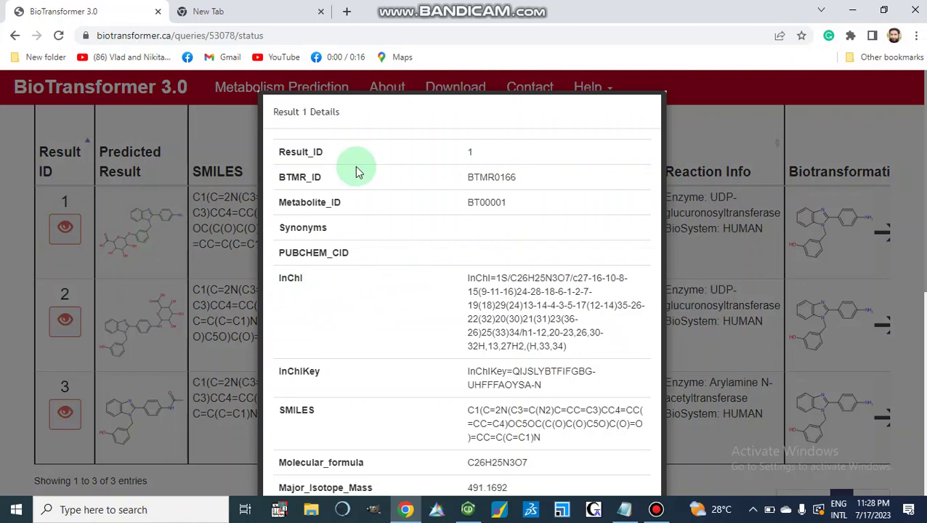
pyautogui.scroll(-1, 405, 274)
pyautogui.scroll(-5, 405, 275)
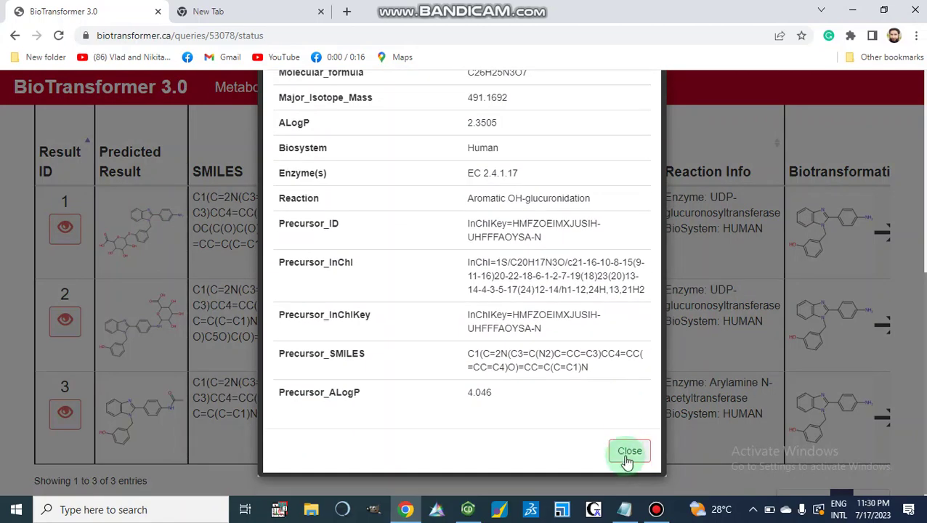
pyautogui.click(627, 455)
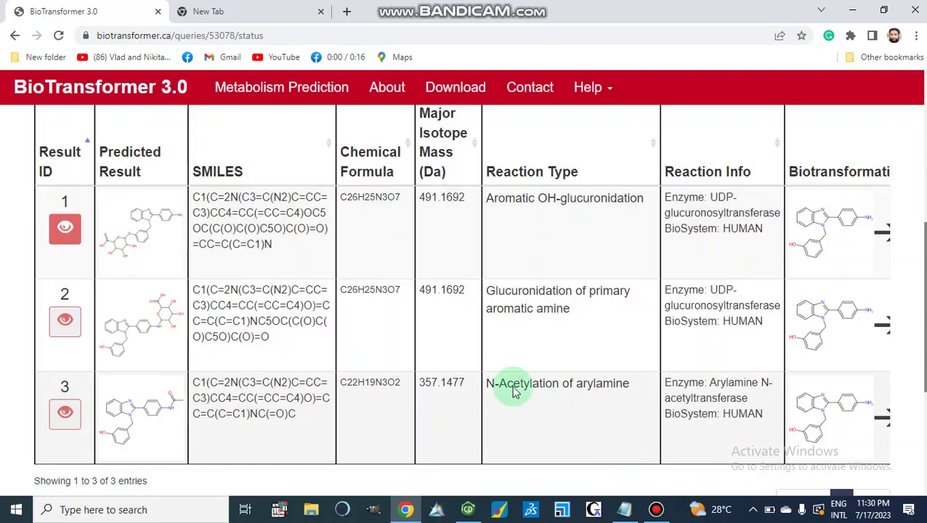
pyautogui.click(64, 324)
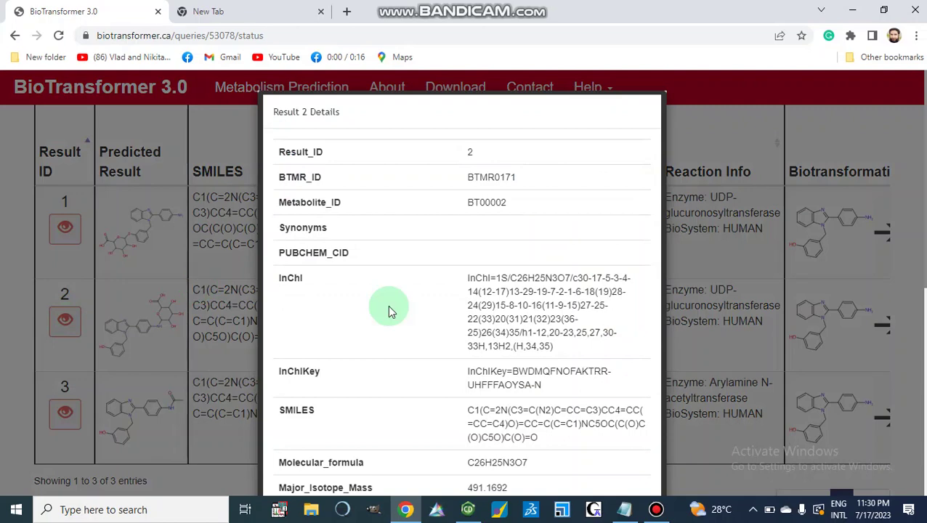
pyautogui.scroll(-4, 387, 305)
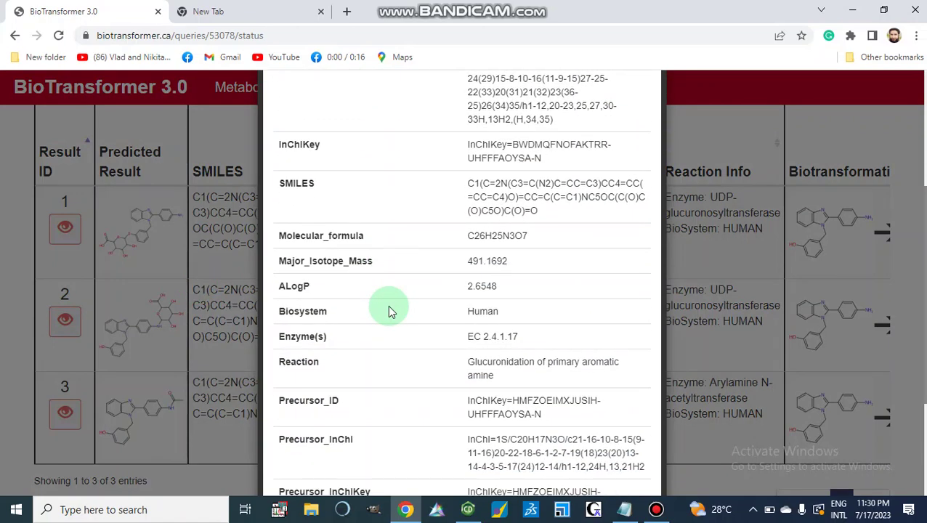
pyautogui.scroll(-2, 387, 309)
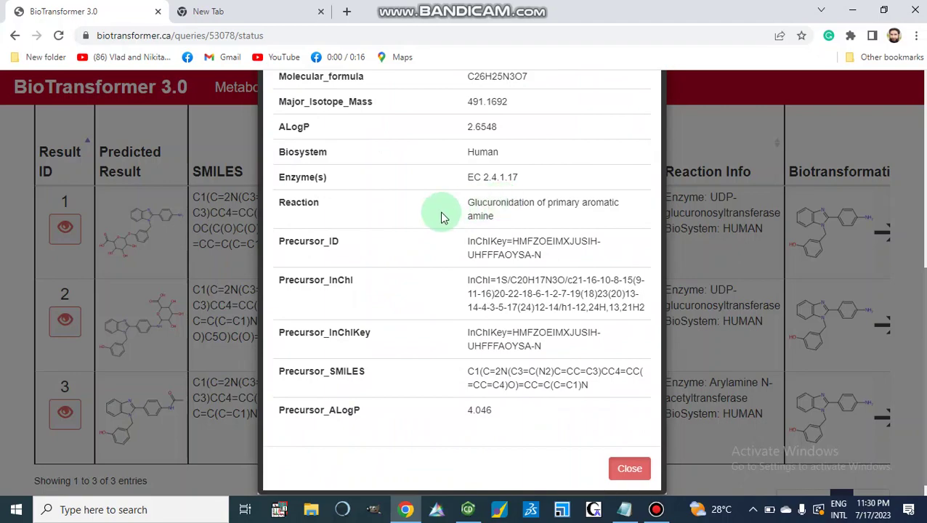
pyautogui.scroll(8, 441, 217)
pyautogui.scroll(-8, 441, 217)
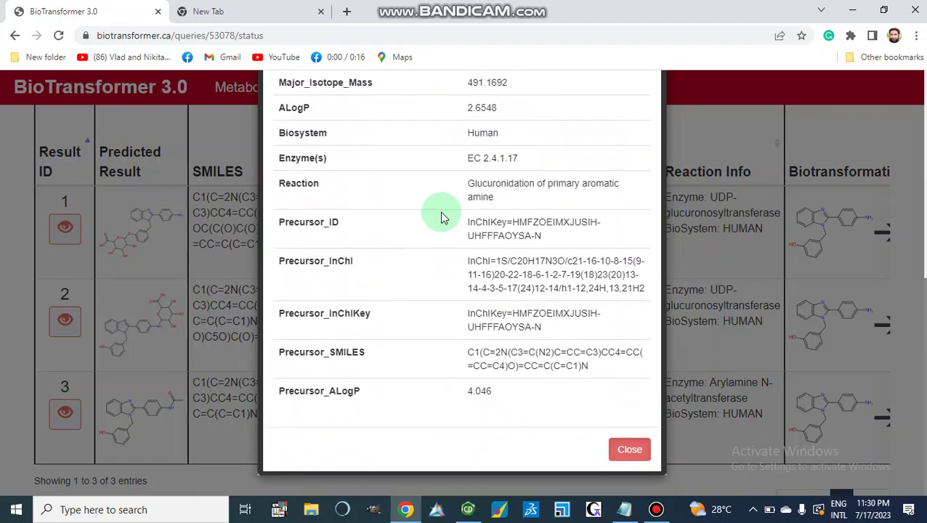
pyautogui.click(626, 450)
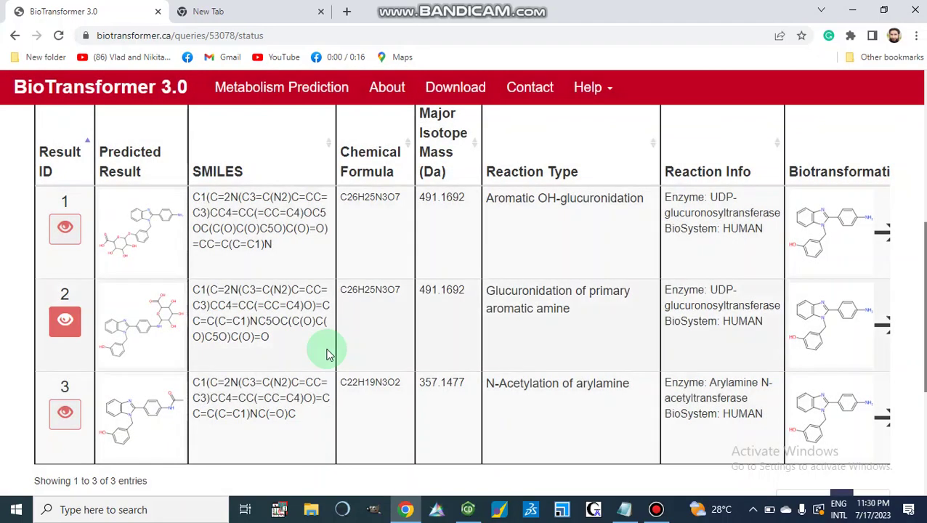
pyautogui.scroll(3, 327, 353)
pyautogui.scroll(3, 326, 354)
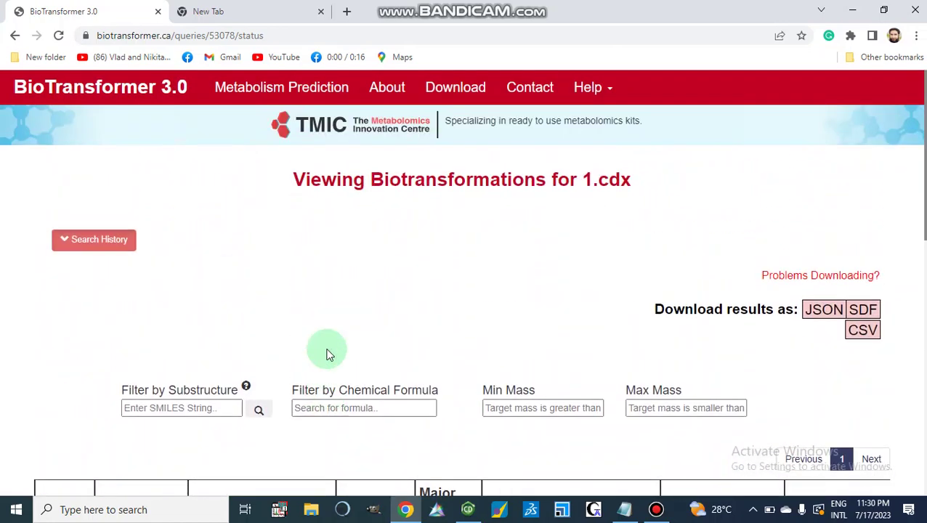
# - Go back to the form and submit 1.sdf with Human Gut Microbial Transformation selected
pyautogui.click(13, 40)
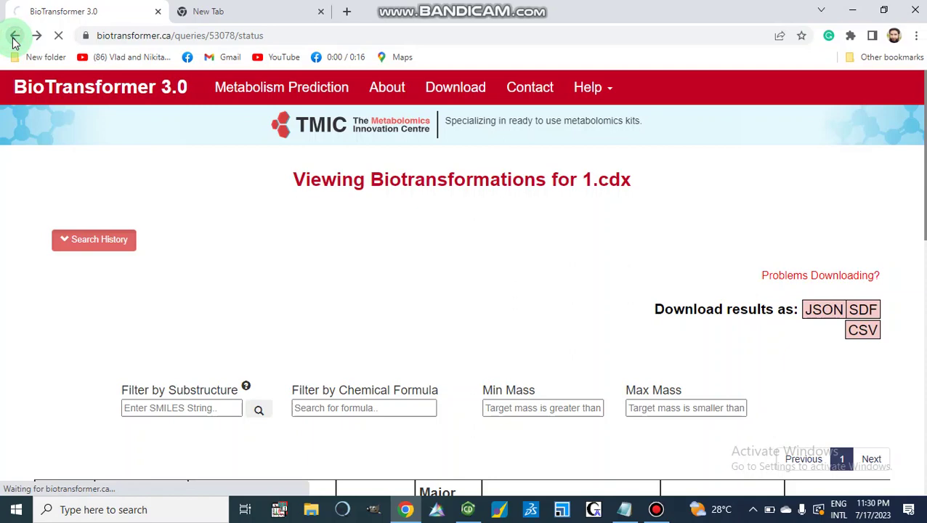
pyautogui.scroll(3, 183, 223)
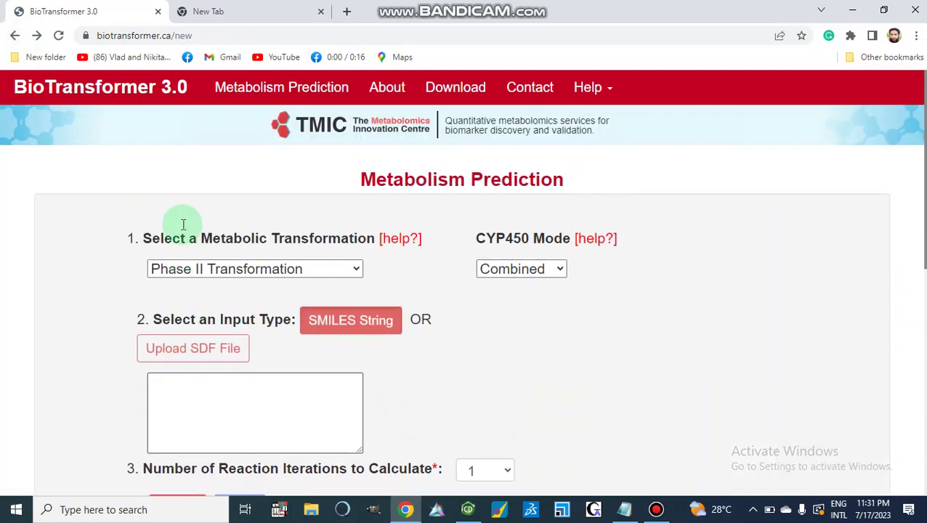
pyautogui.click(356, 270)
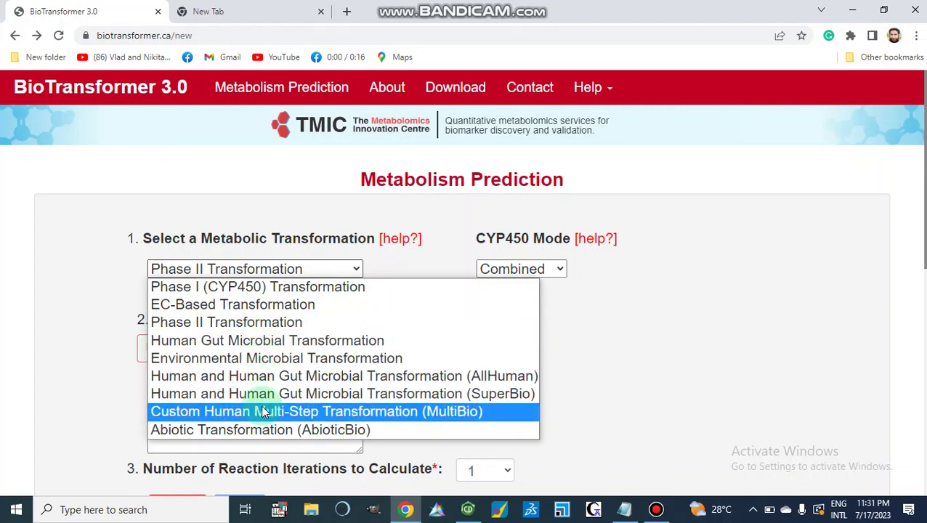
pyautogui.click(244, 344)
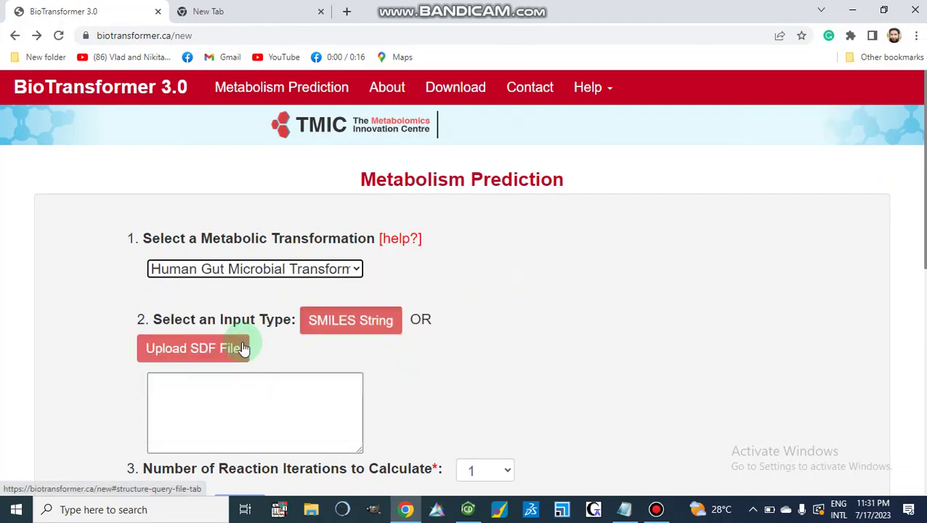
pyautogui.click(205, 349)
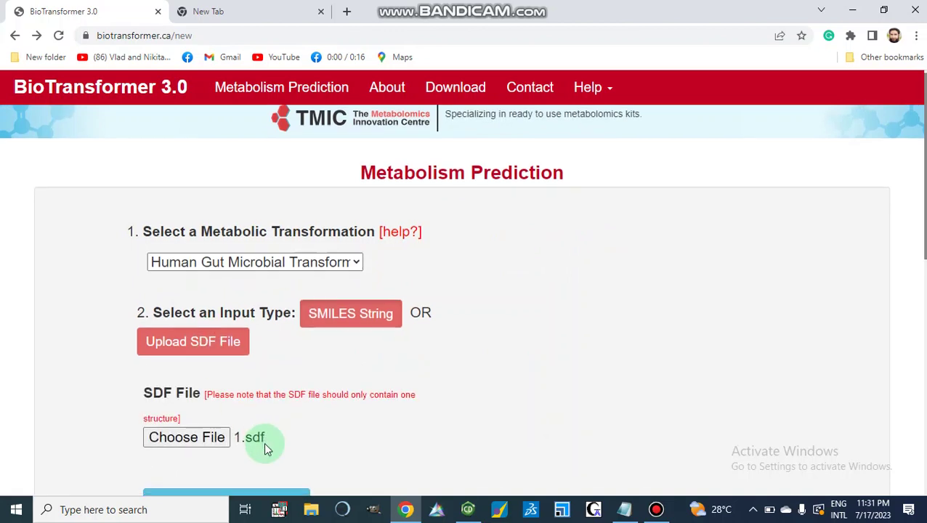
pyautogui.scroll(-3, 263, 444)
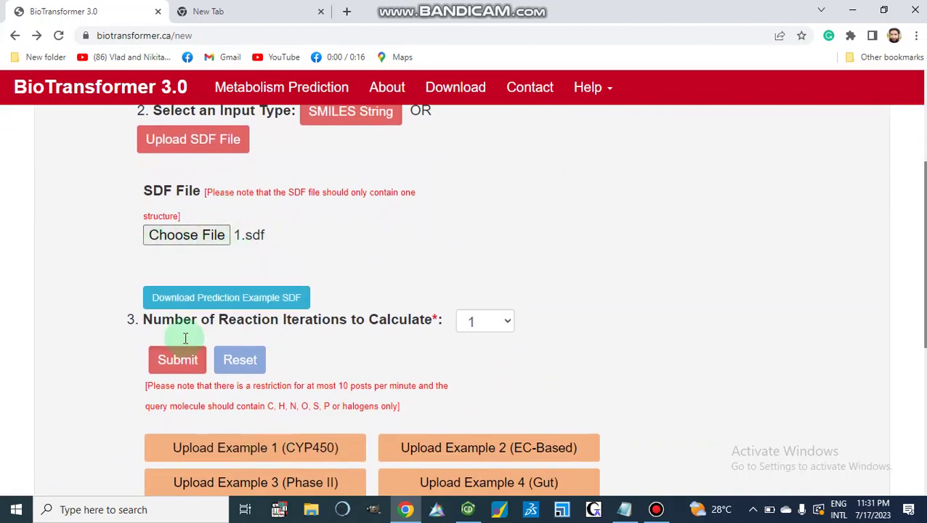
pyautogui.click(173, 362)
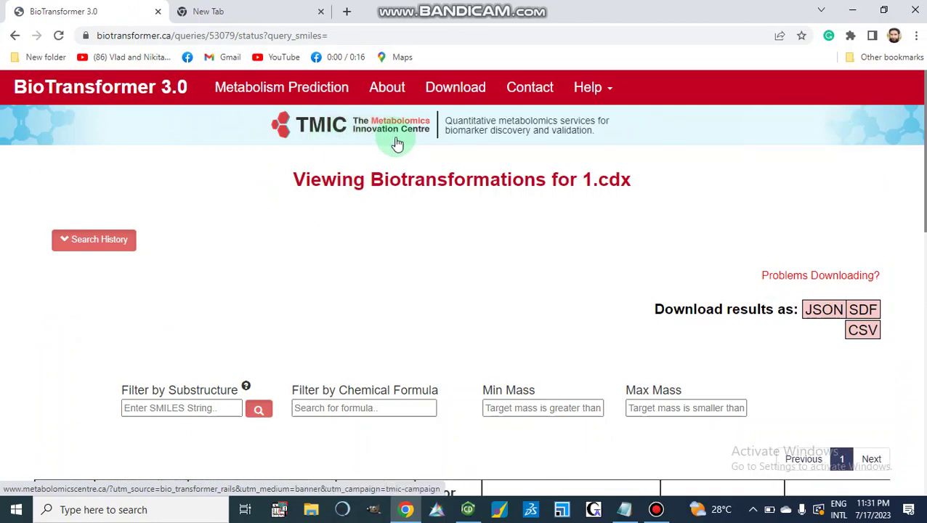
# - Scroll through the four gut microbial metabolites, including the C20H17N3 dehydroxylation product at 299.1422 Da
pyautogui.scroll(-5, 410, 256)
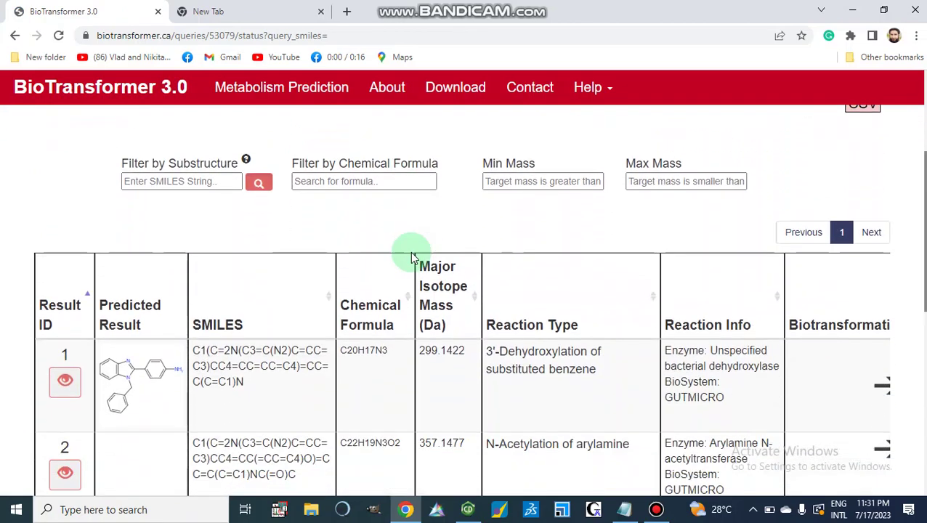
pyautogui.scroll(-1, 411, 255)
pyautogui.scroll(-1, 411, 256)
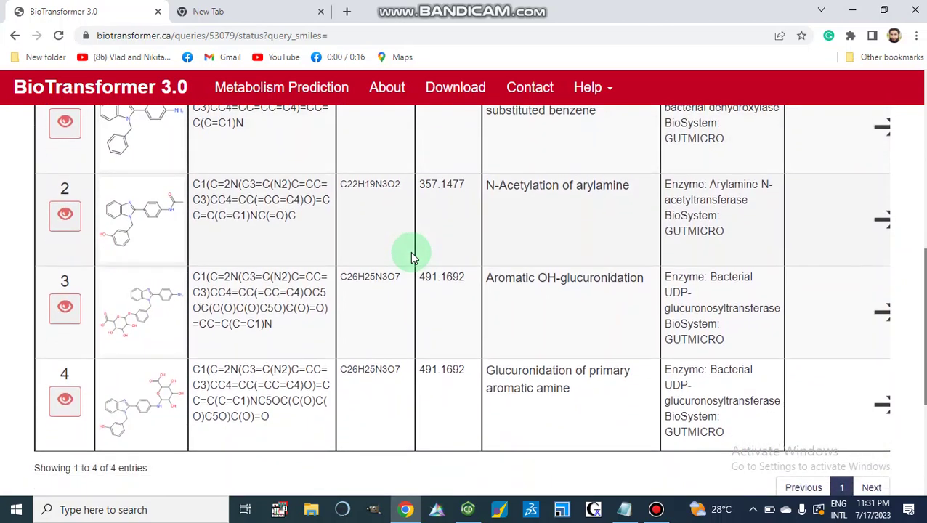
pyautogui.scroll(1, 414, 258)
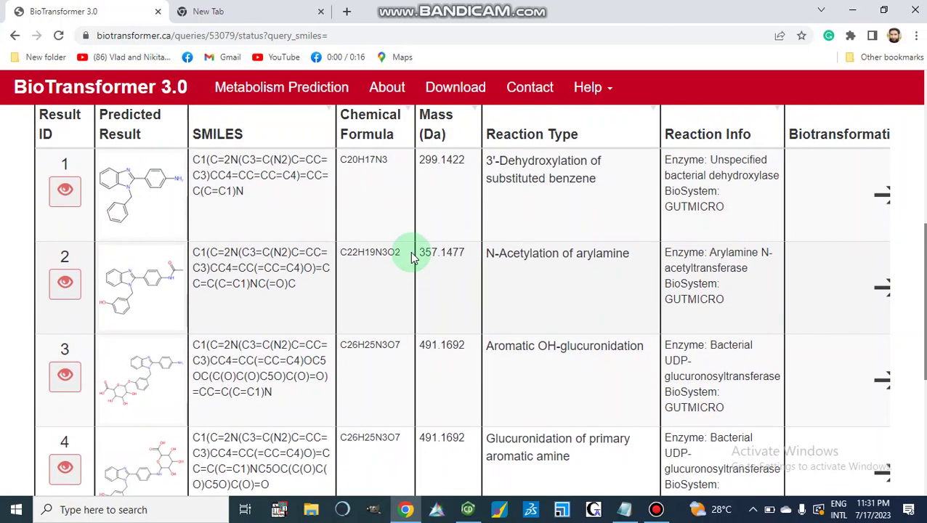
pyautogui.scroll(1, 412, 258)
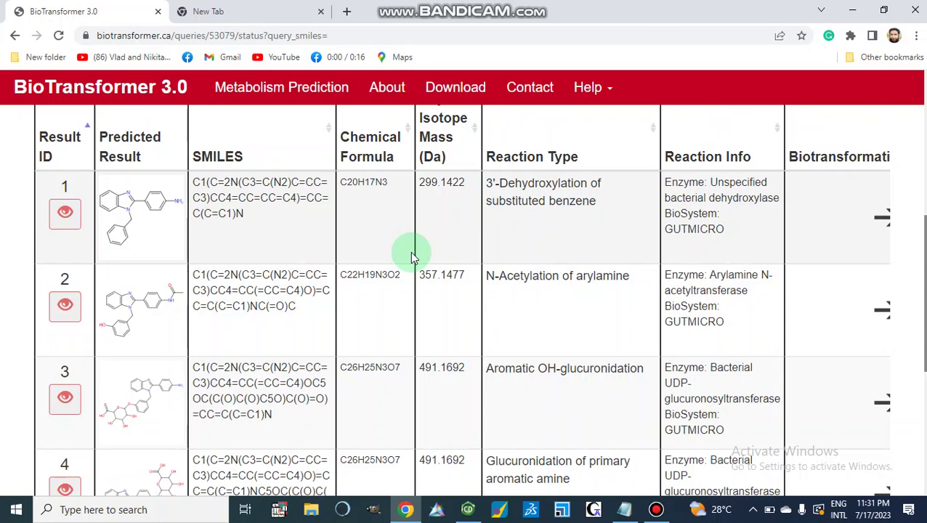
pyautogui.scroll(-1, 409, 251)
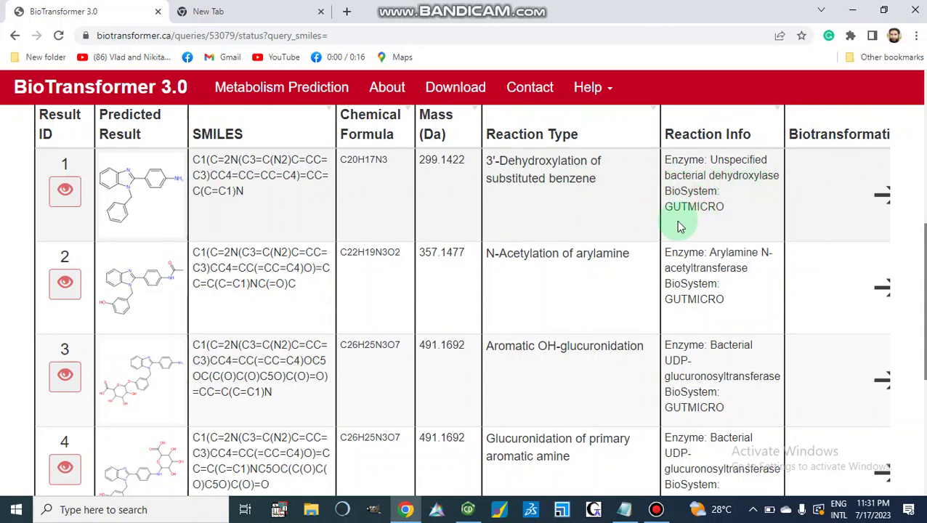
pyautogui.scroll(-1, 714, 221)
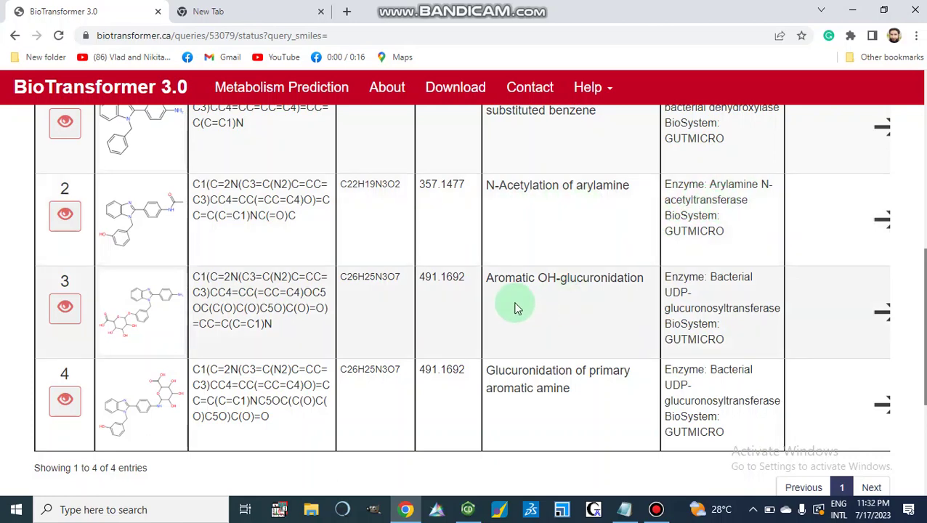
pyautogui.scroll(-1, 575, 303)
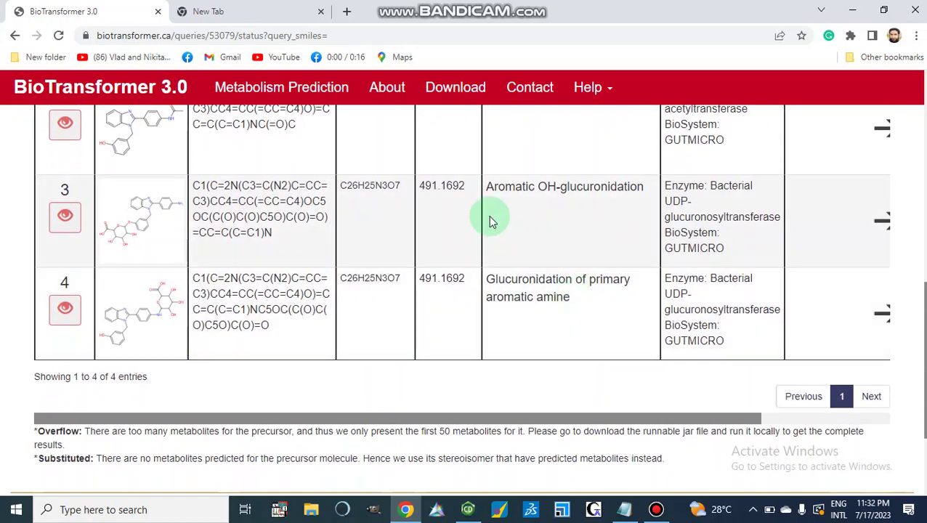
pyautogui.scroll(2, 629, 313)
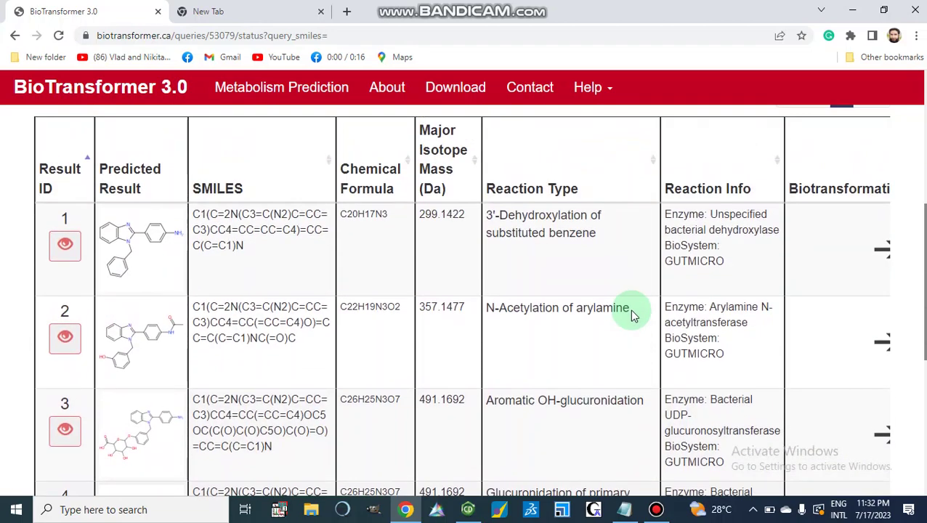
pyautogui.scroll(2, 630, 310)
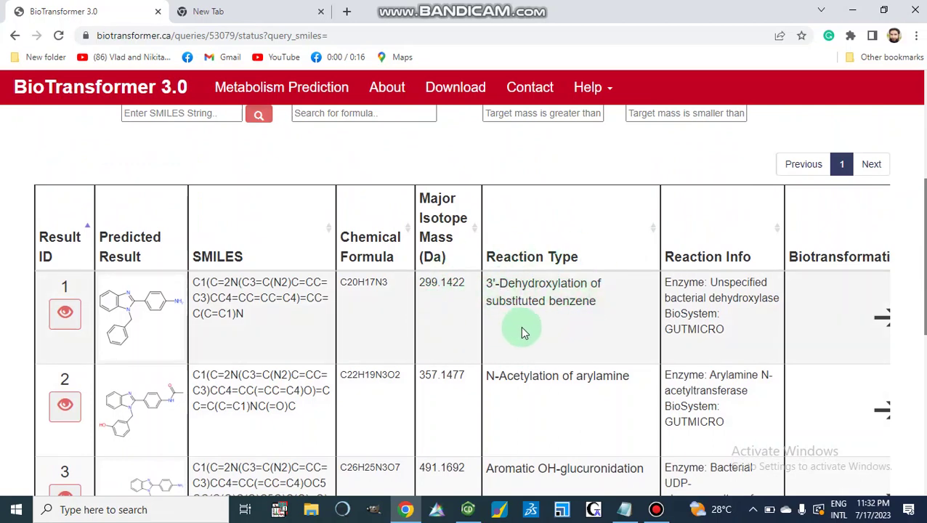
pyautogui.scroll(-4, 522, 328)
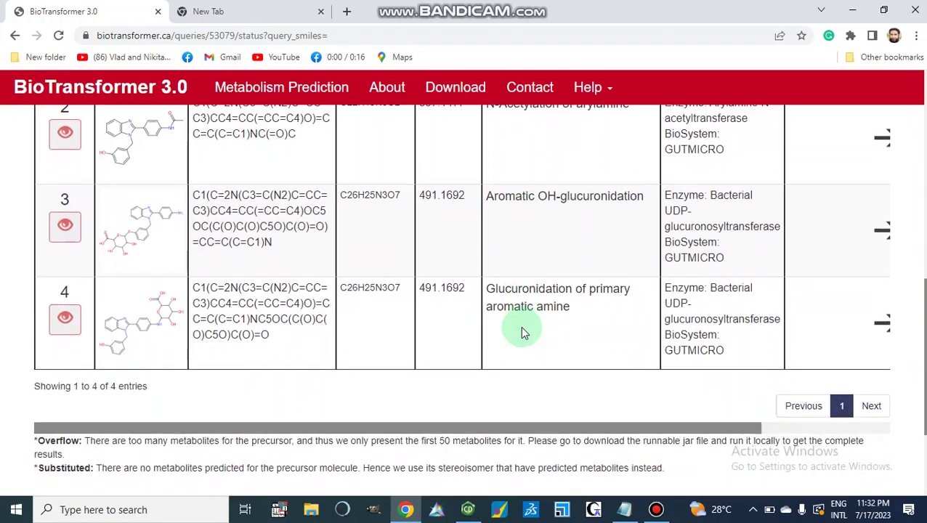
pyautogui.scroll(3, 525, 306)
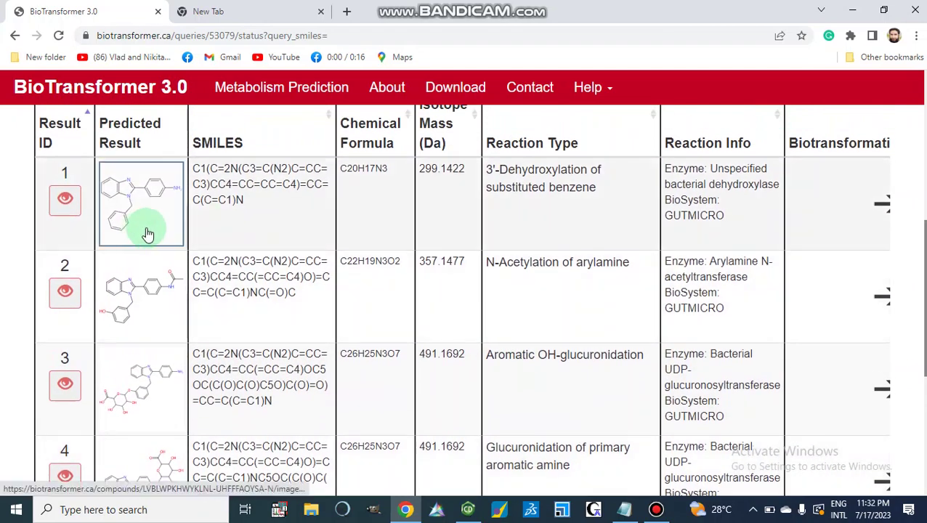
pyautogui.scroll(3, 399, 259)
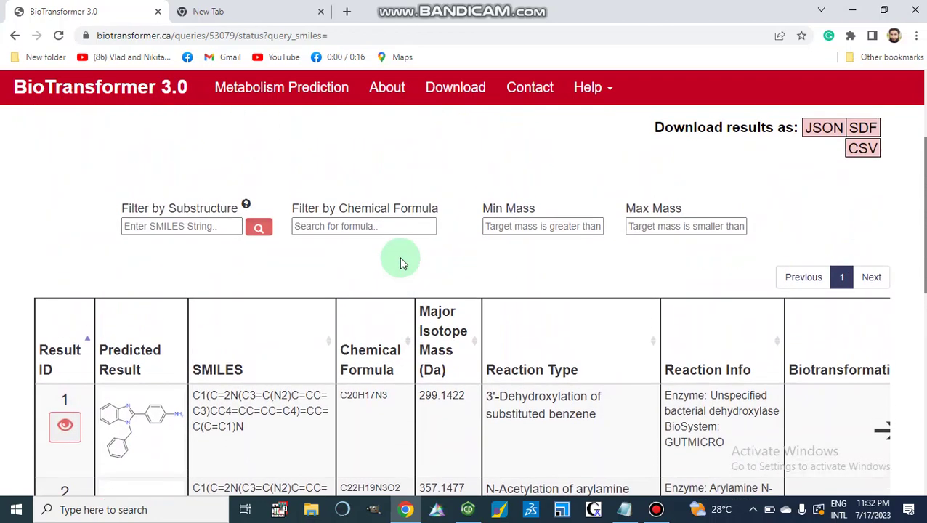